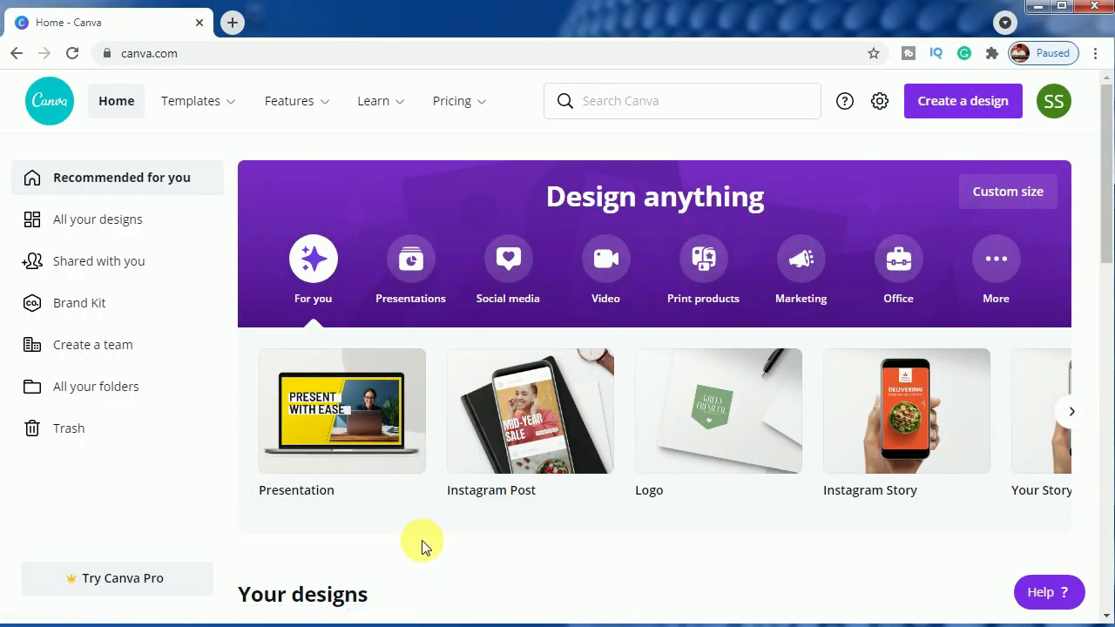
Create a blank YouTube Thumbnail design from the recent 'youtube thumbnail' search
left_click(637, 108)
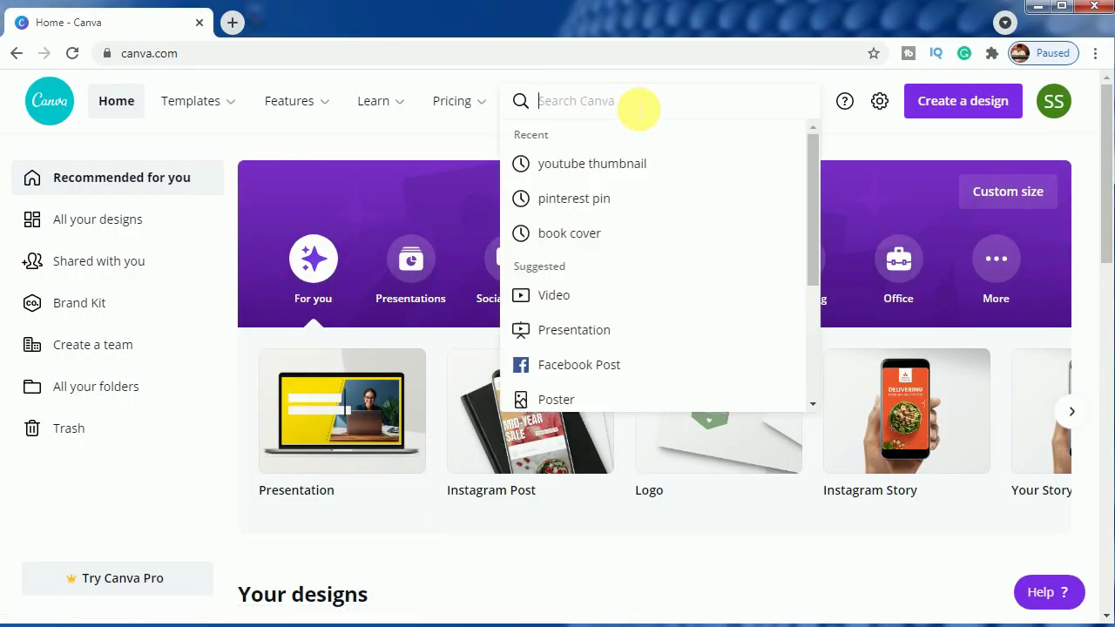
left_click(599, 169)
mouse_move(468, 130)
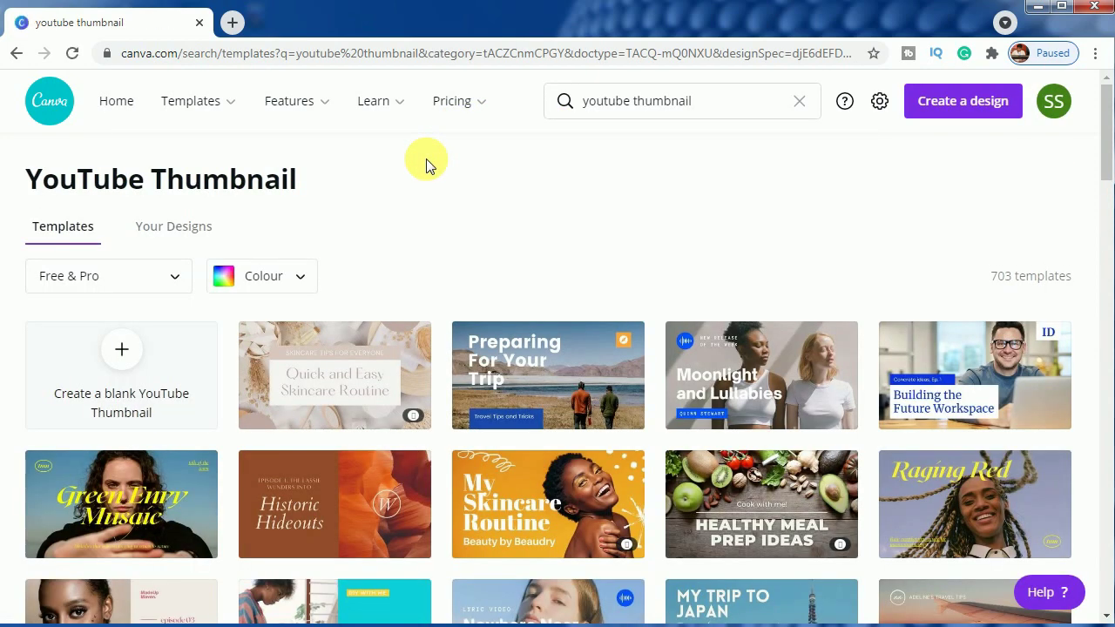
left_click(126, 351)
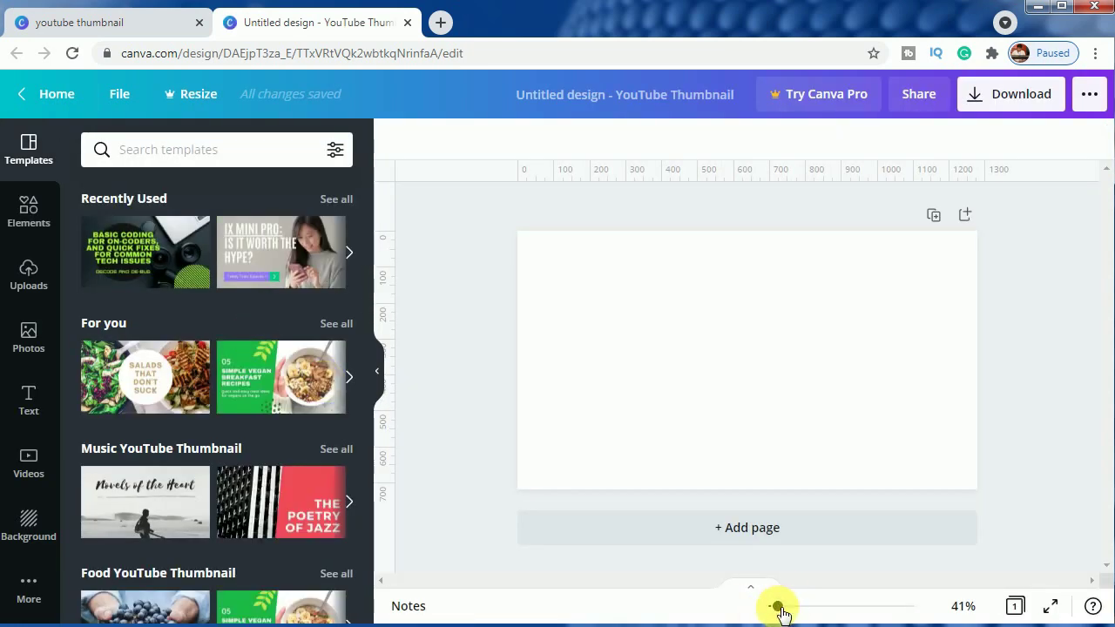
Zoom the page to 51% and search the Elements library for 'phone frame'
left_click_drag(782, 613, 786, 615)
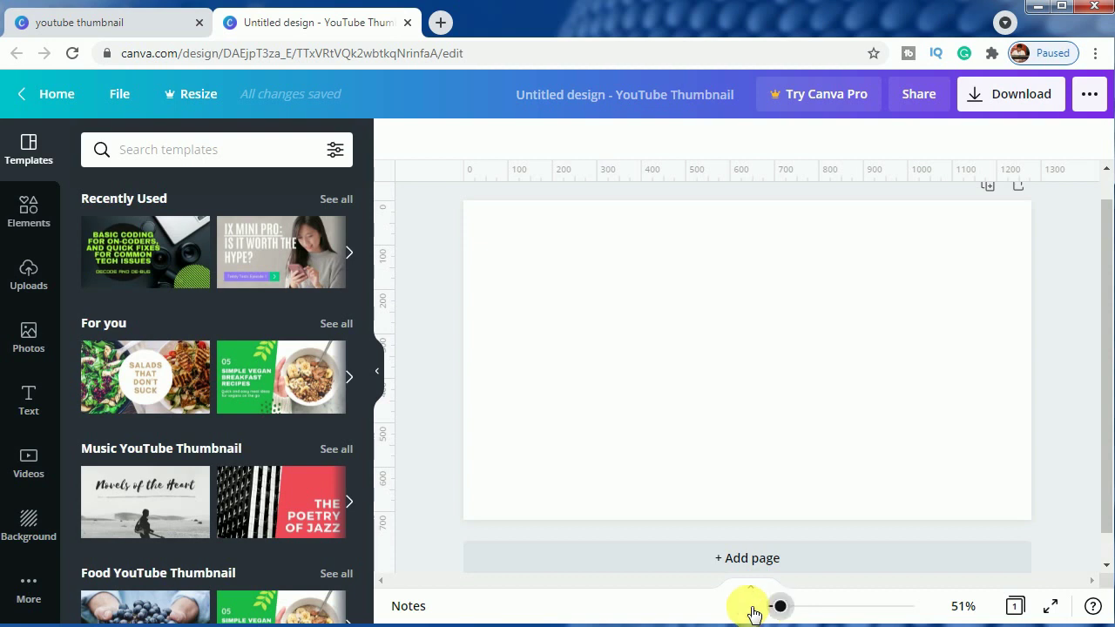
left_click(29, 209)
left_click(177, 151)
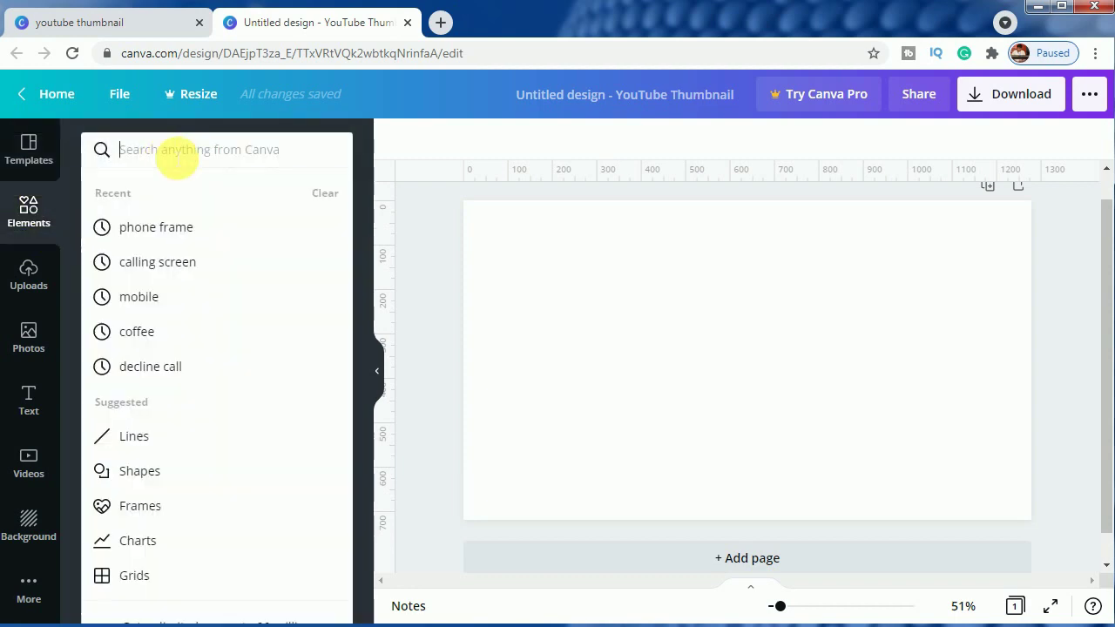
type("phone fr")
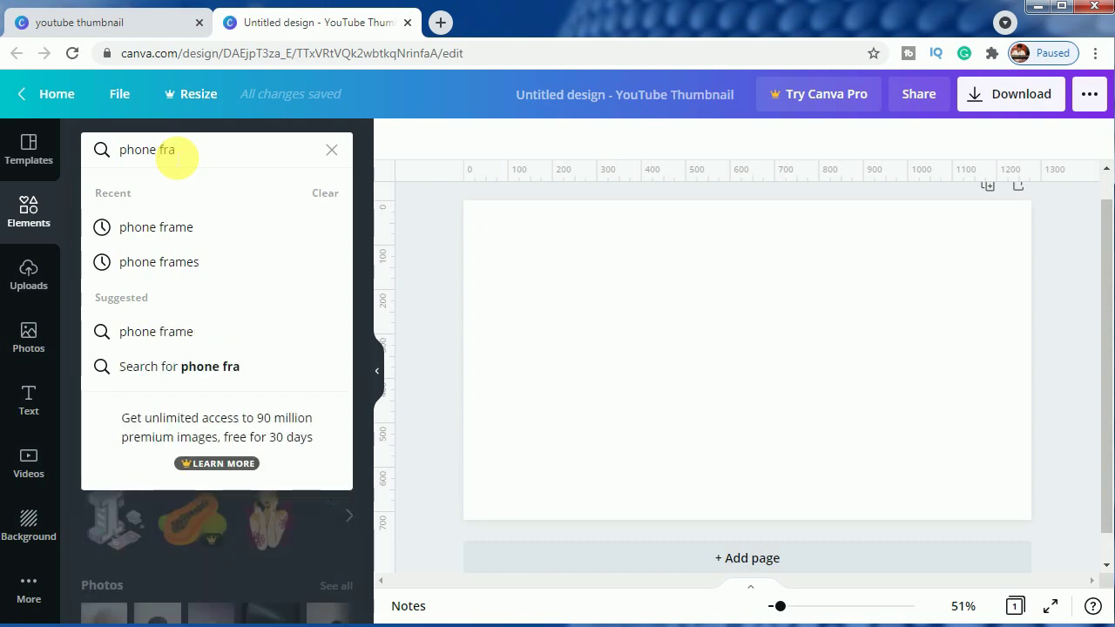
type("a")
left_click(177, 225)
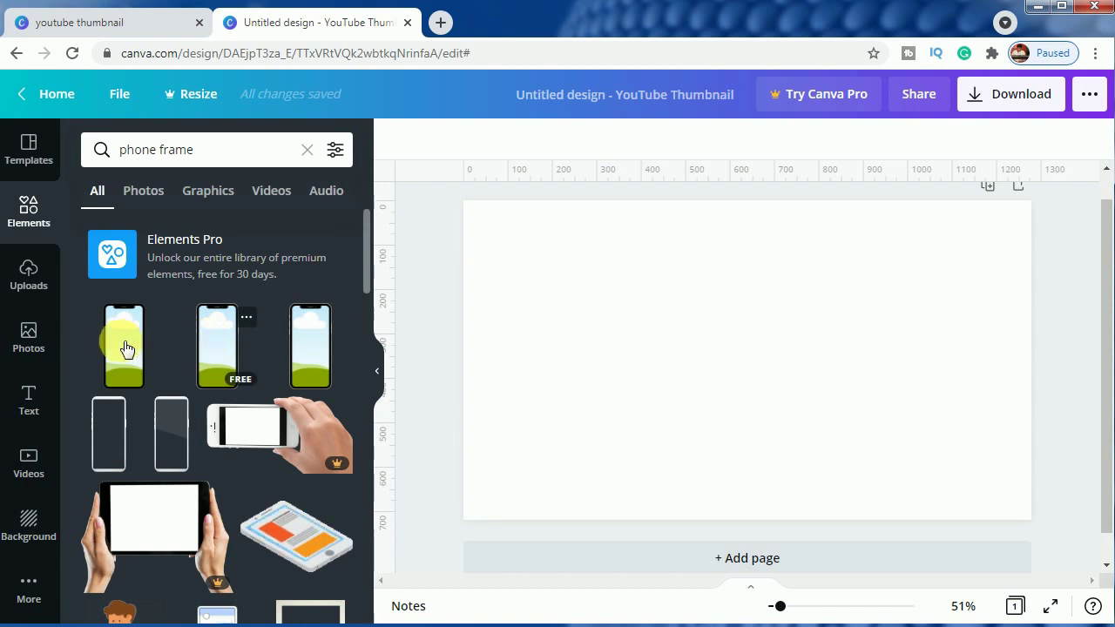
Add a phone frame, enlarge it and place it on the page's left side
left_click(221, 348)
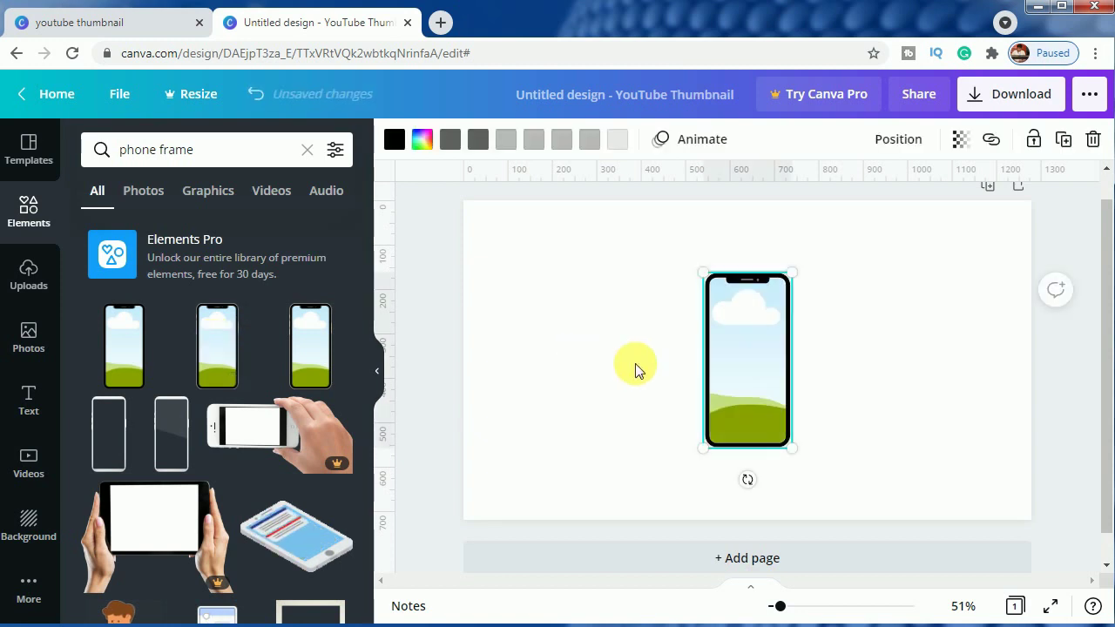
left_click_drag(741, 370, 567, 374)
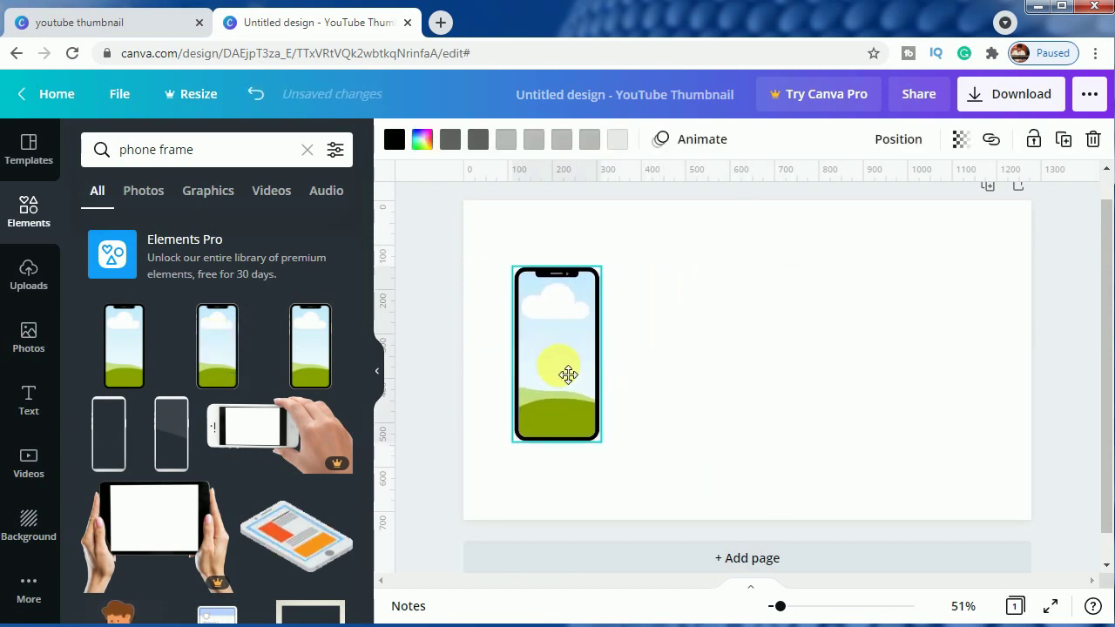
left_click_drag(622, 453, 668, 497)
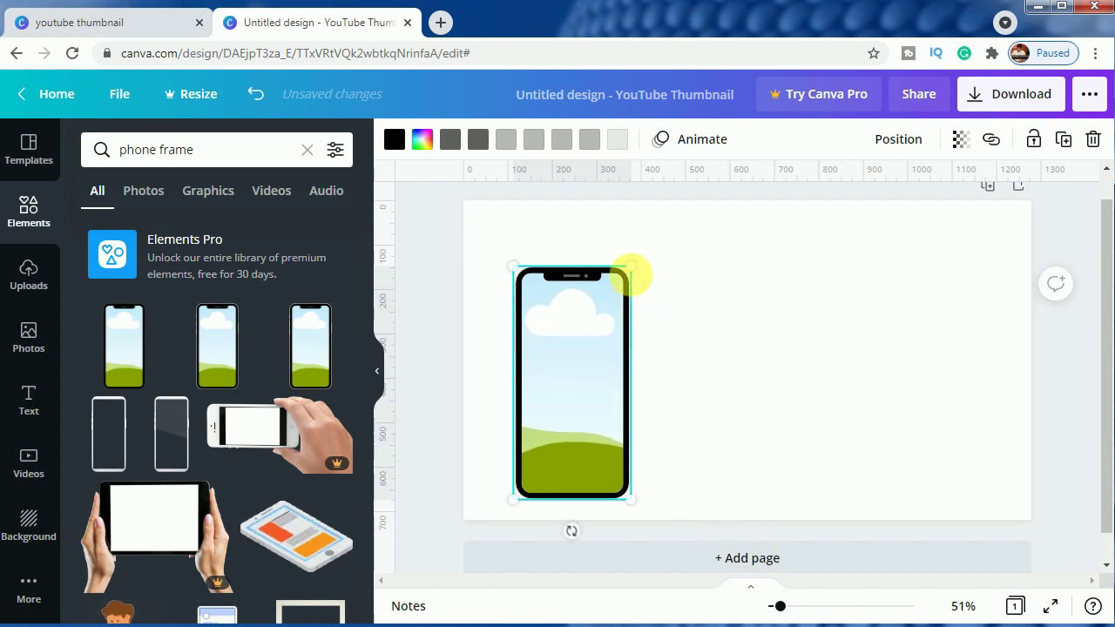
left_click_drag(642, 259, 660, 260)
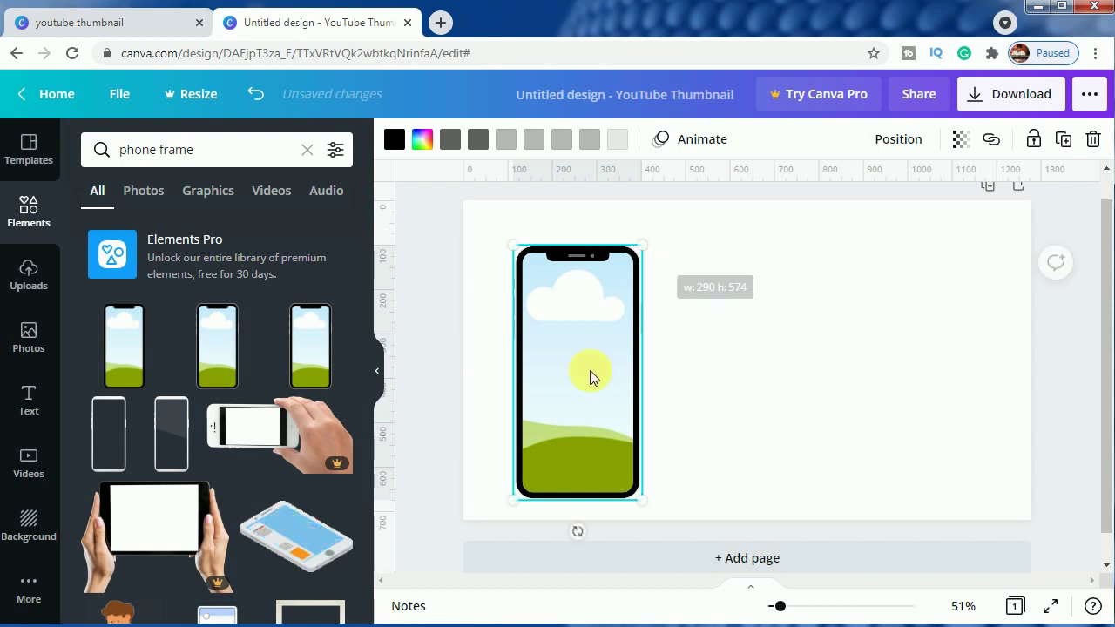
left_click_drag(599, 376, 611, 381)
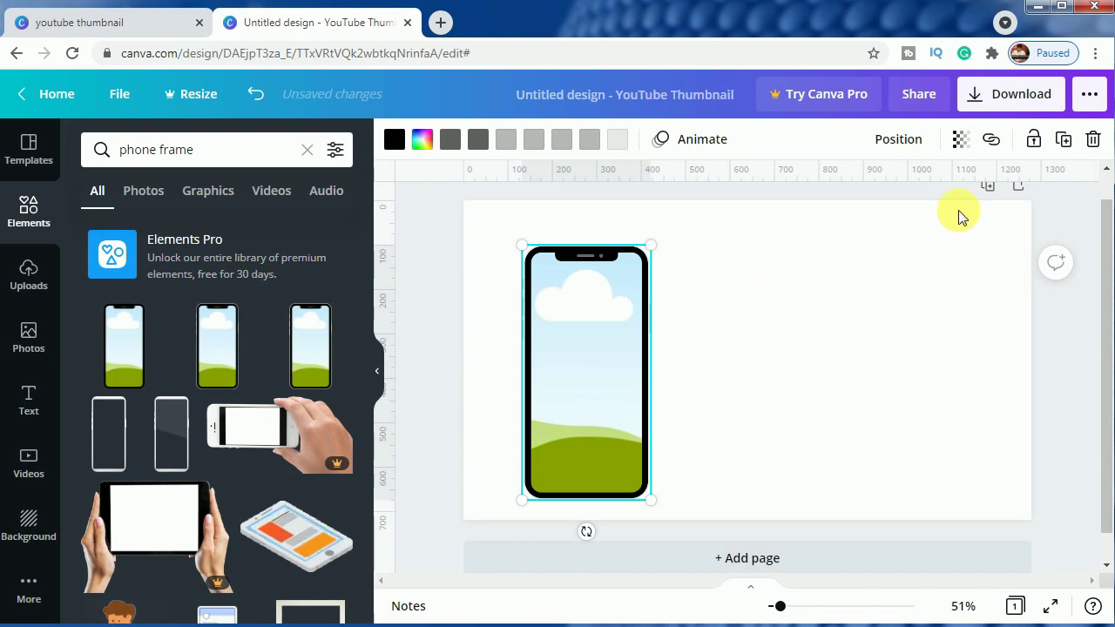
Duplicate the phone frame twice and space the copies evenly across the middle and right
left_click(1059, 144)
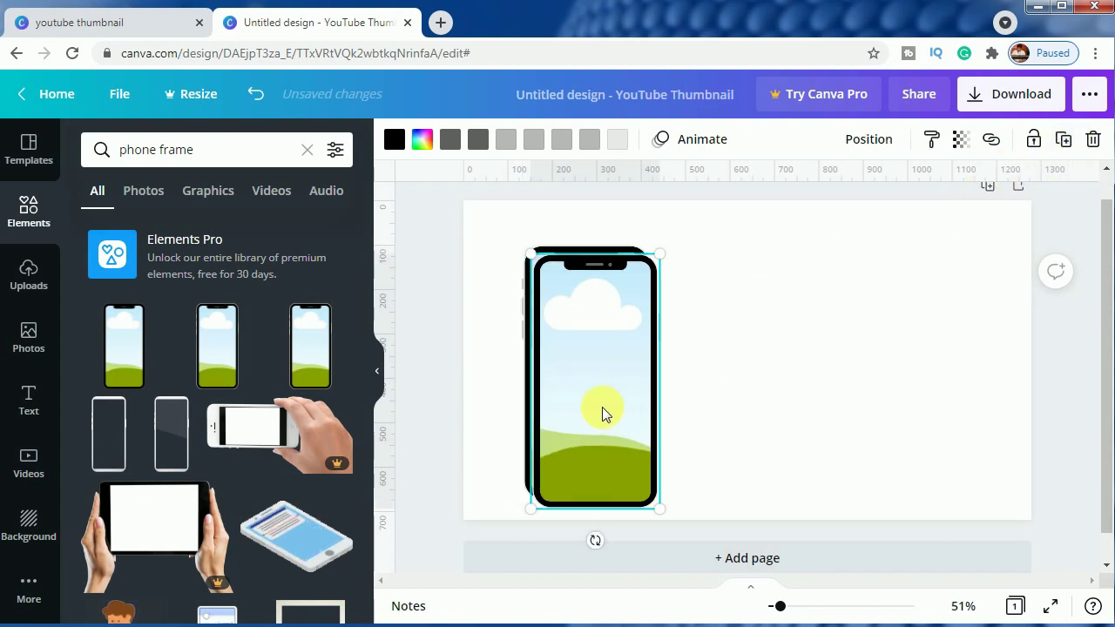
left_click(1065, 139)
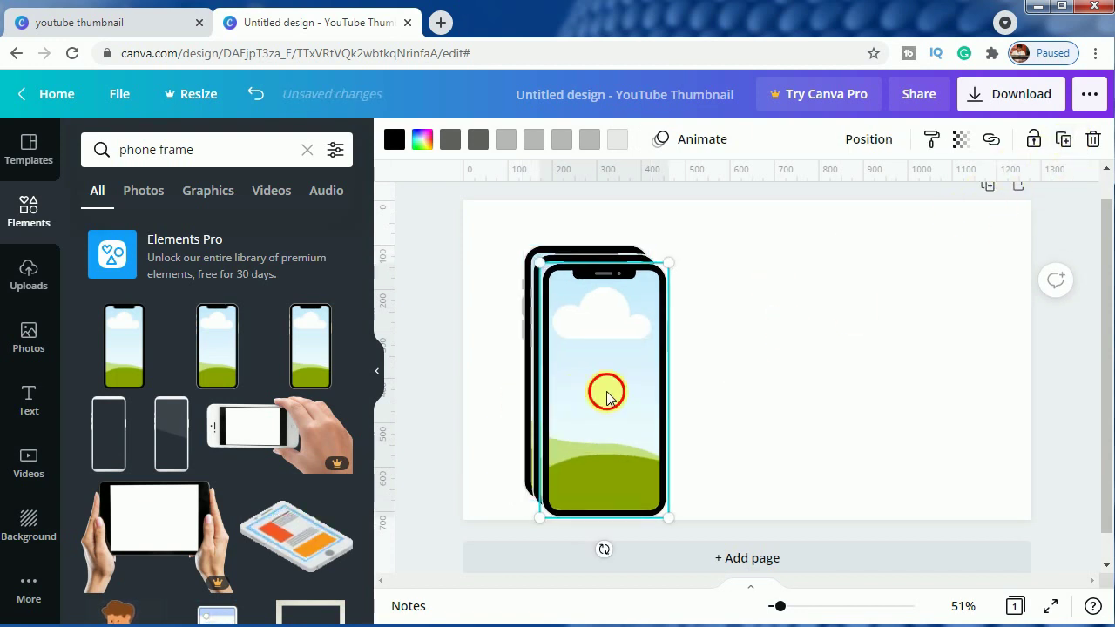
left_click_drag(614, 399, 926, 385)
left_click(573, 396)
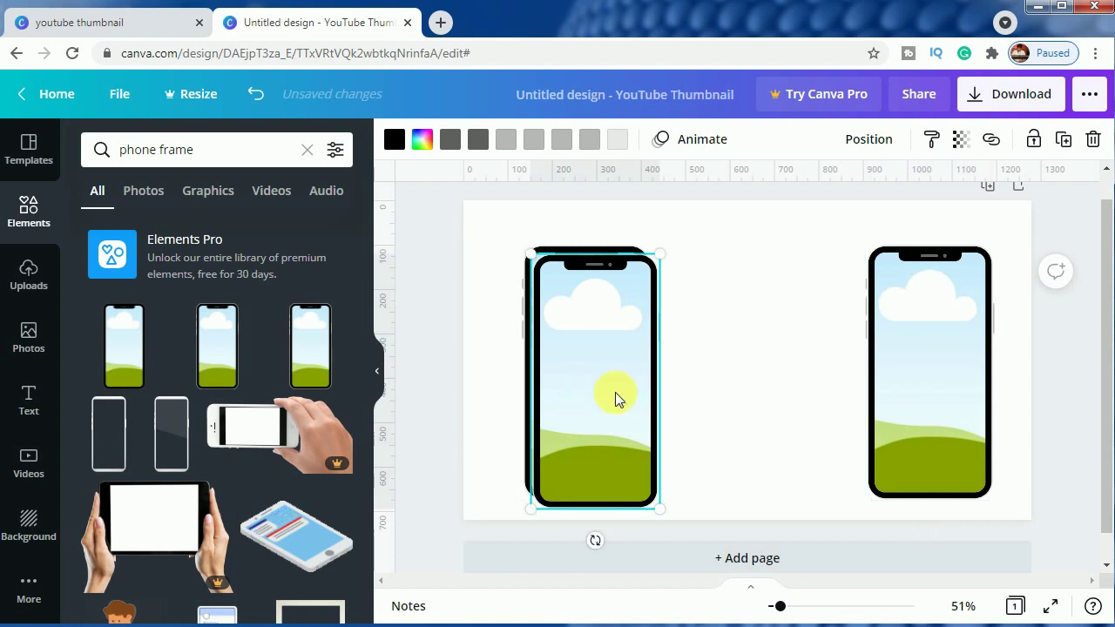
left_click_drag(615, 394, 741, 393)
left_click(909, 386)
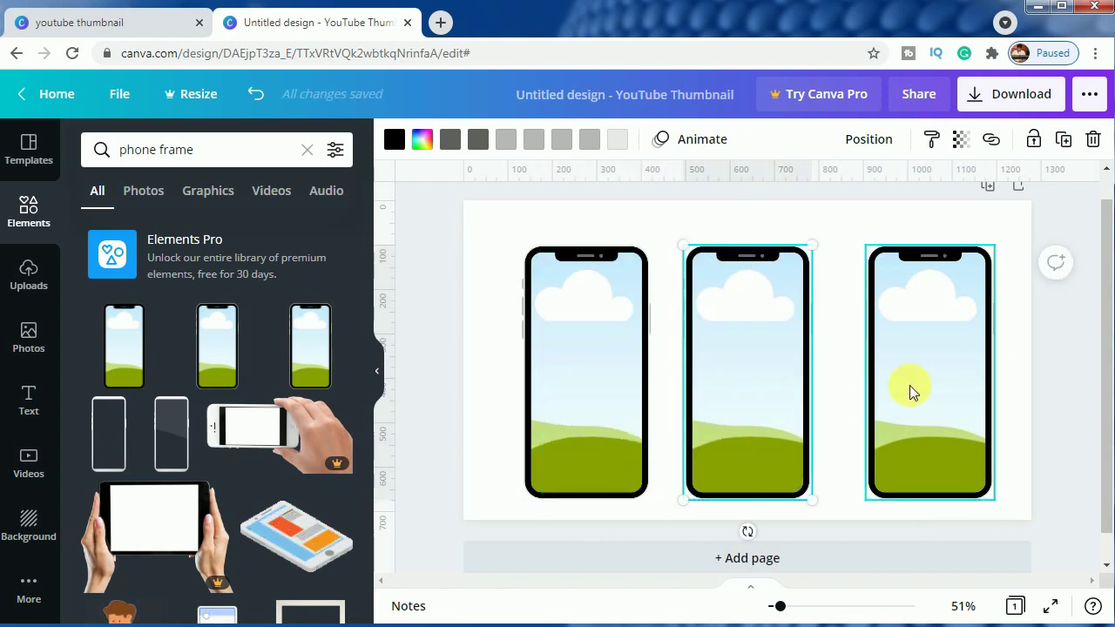
mouse_move(911, 388)
left_mouse_down()
mouse_move(897, 382)
mouse_move(894, 394)
left_mouse_up()
left_click(1043, 406)
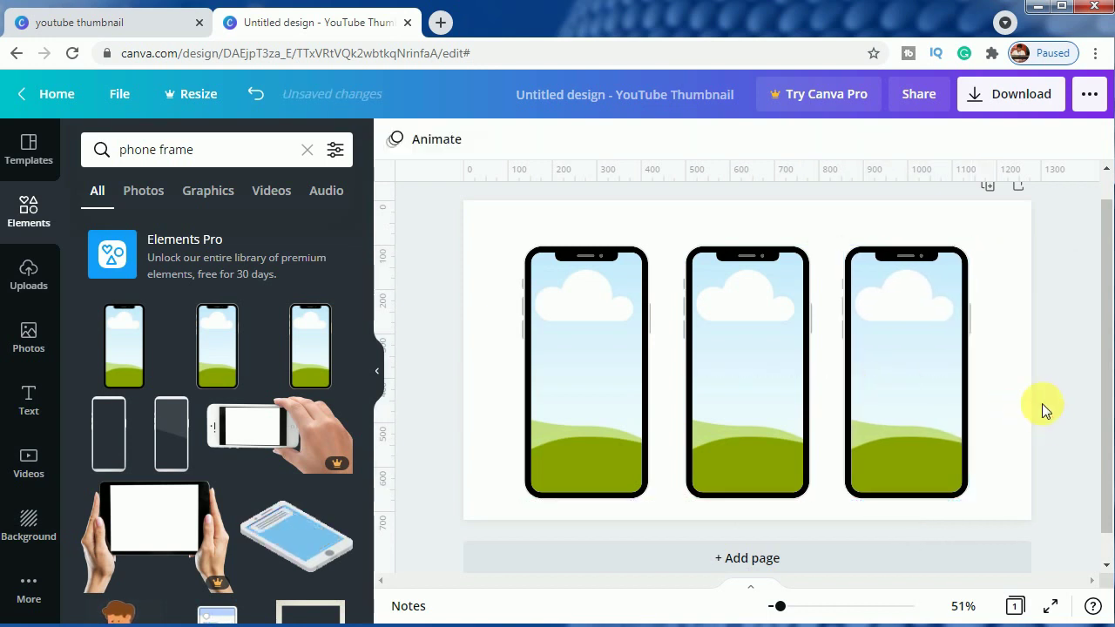
Add the first uploaded video and drop it into the left phone frame
left_click(29, 283)
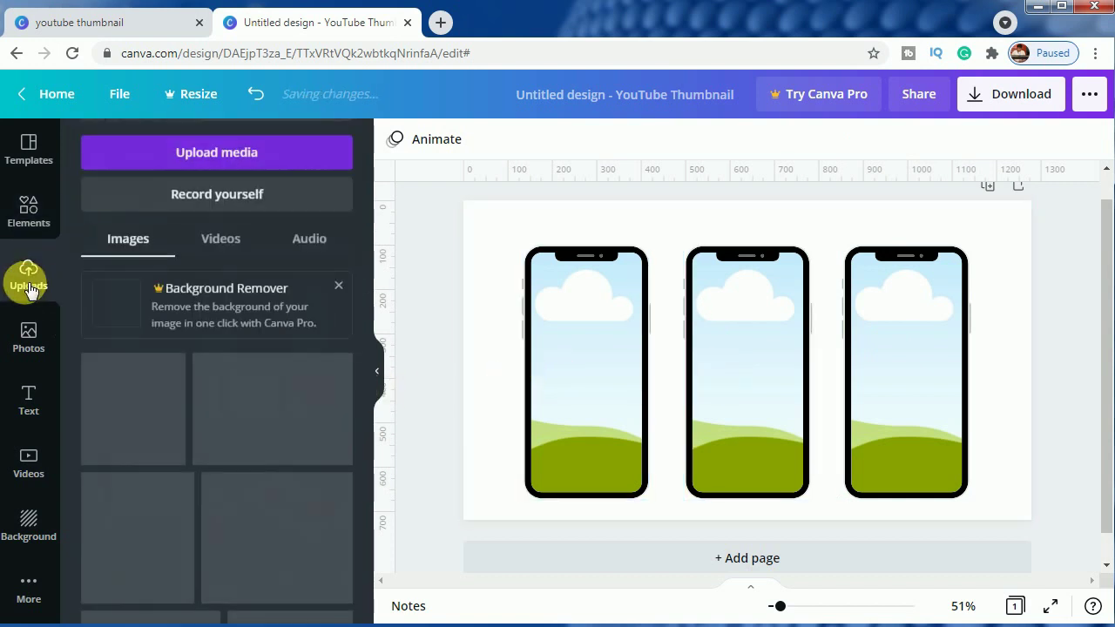
left_click(234, 242)
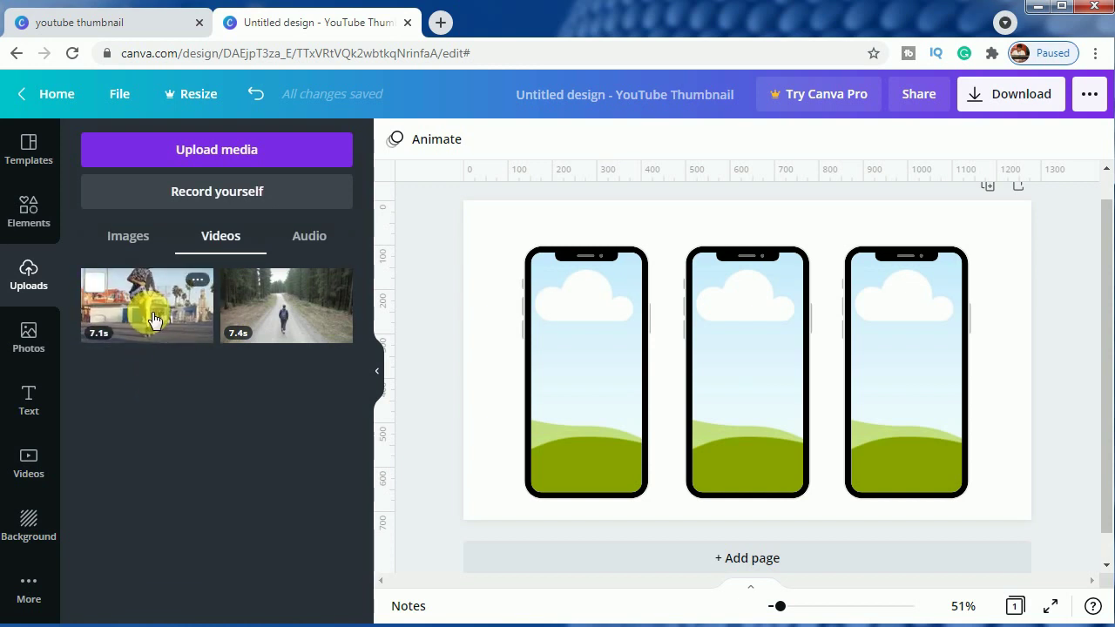
left_click(153, 320)
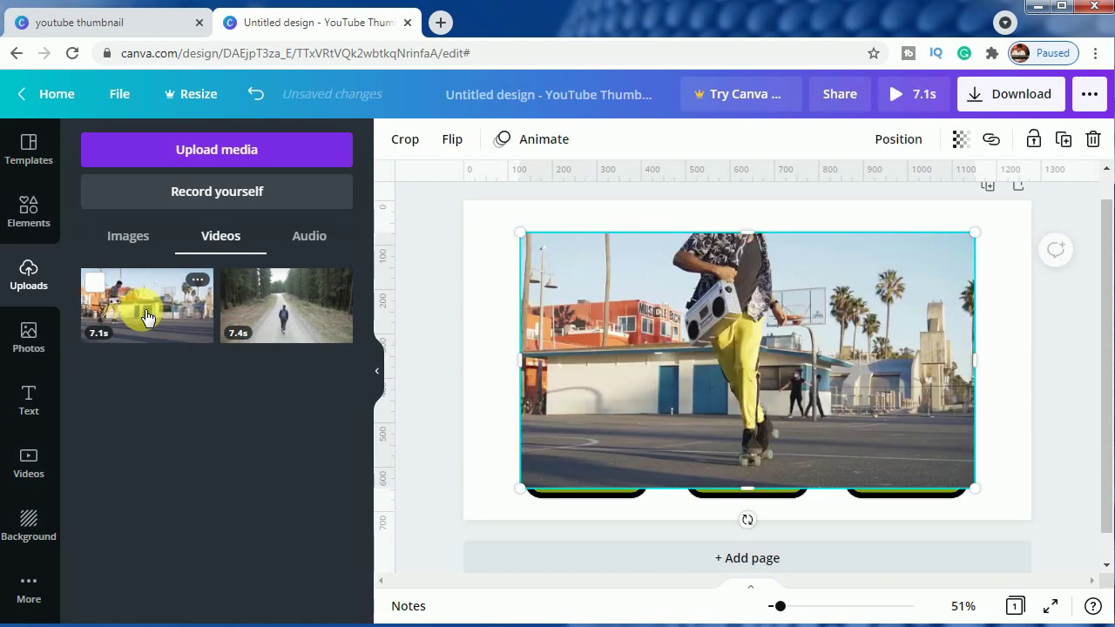
left_click_drag(670, 286, 610, 397)
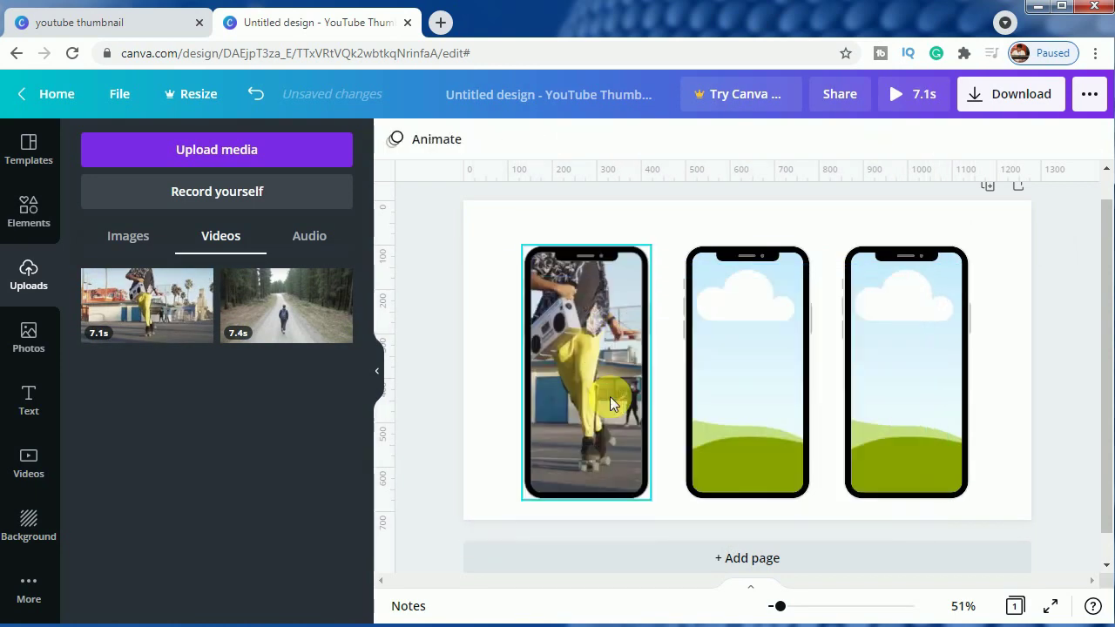
Slide the video right within the left phone to show the street scene's left part
left_click(617, 305)
double_click(617, 307)
left_click_drag(718, 322, 797, 321)
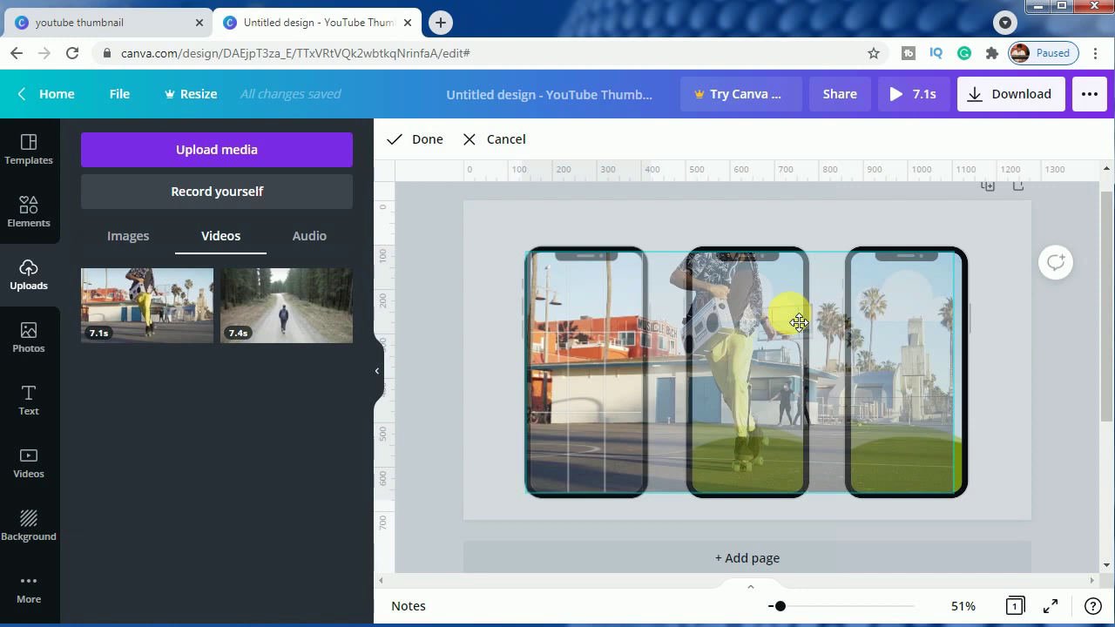
Nudge the right and middle phones for even spacing and recheck the left phone's video
left_click(1065, 346)
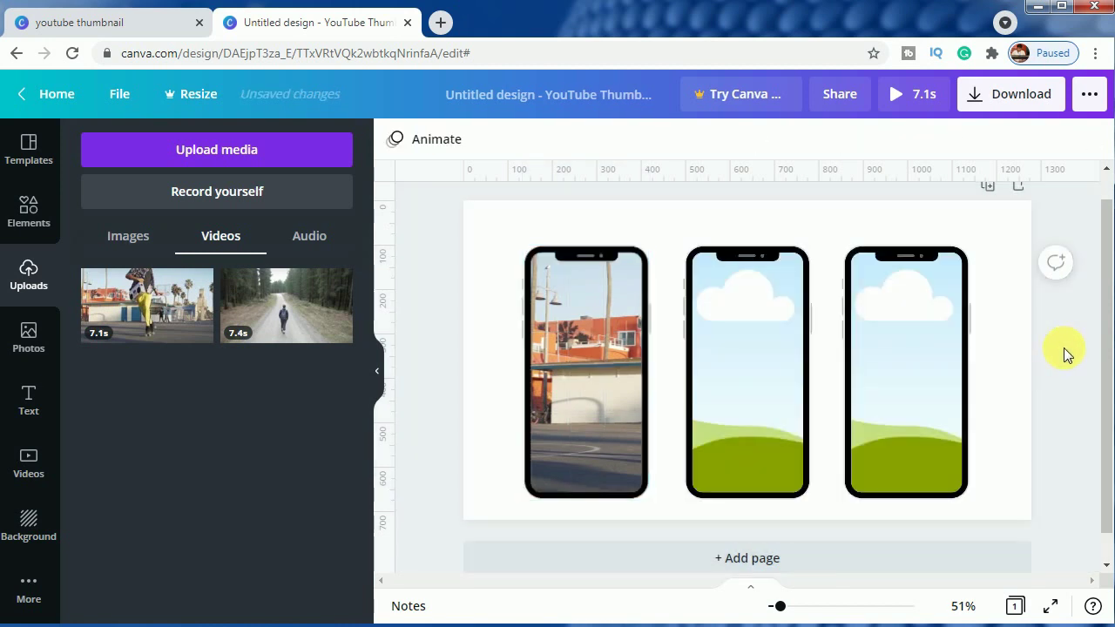
left_click_drag(947, 368, 935, 370)
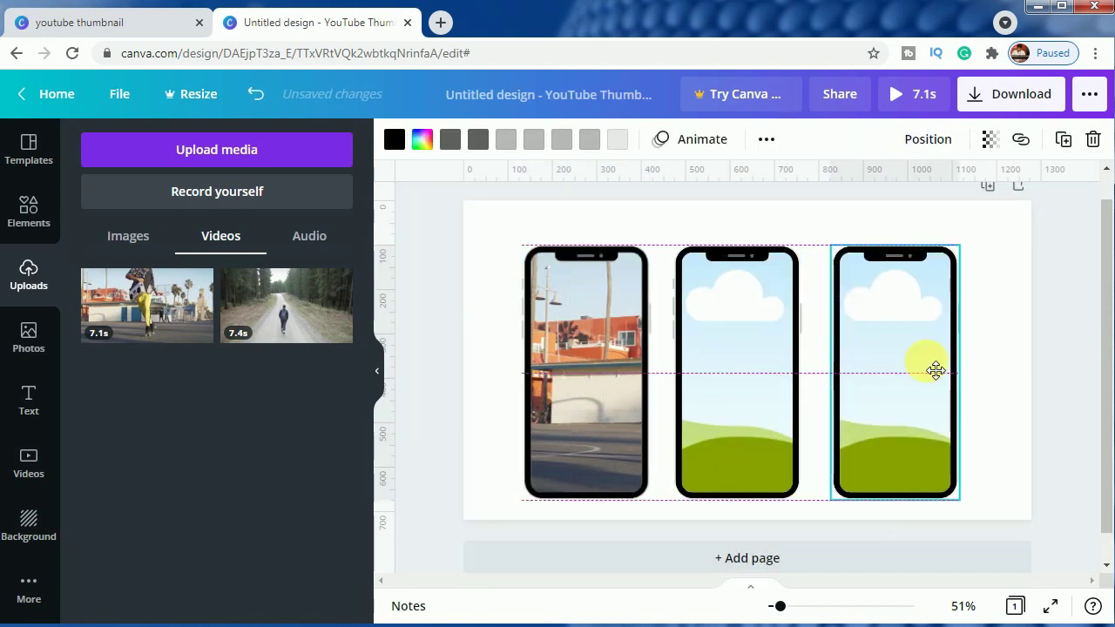
left_click(738, 369)
left_click_drag(726, 369, 743, 378)
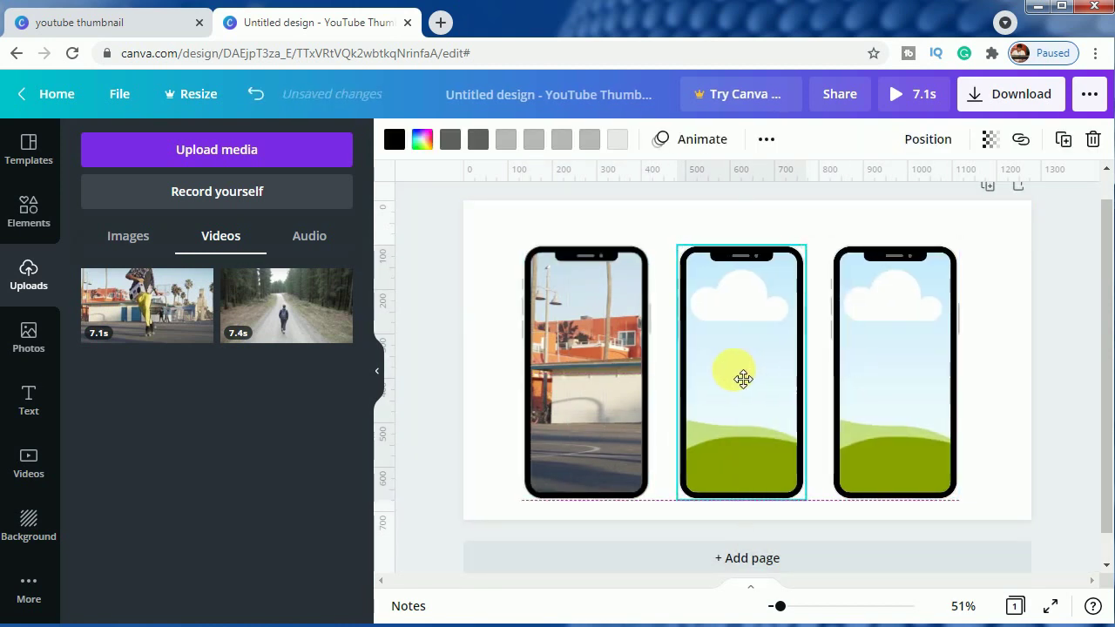
left_click(598, 303)
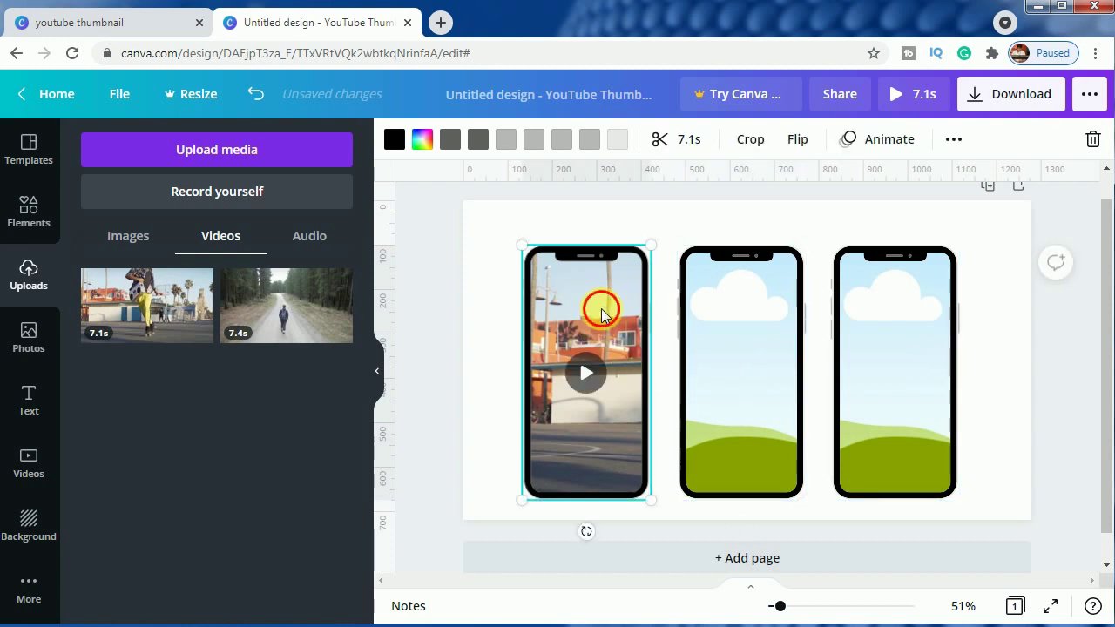
double_click(611, 318)
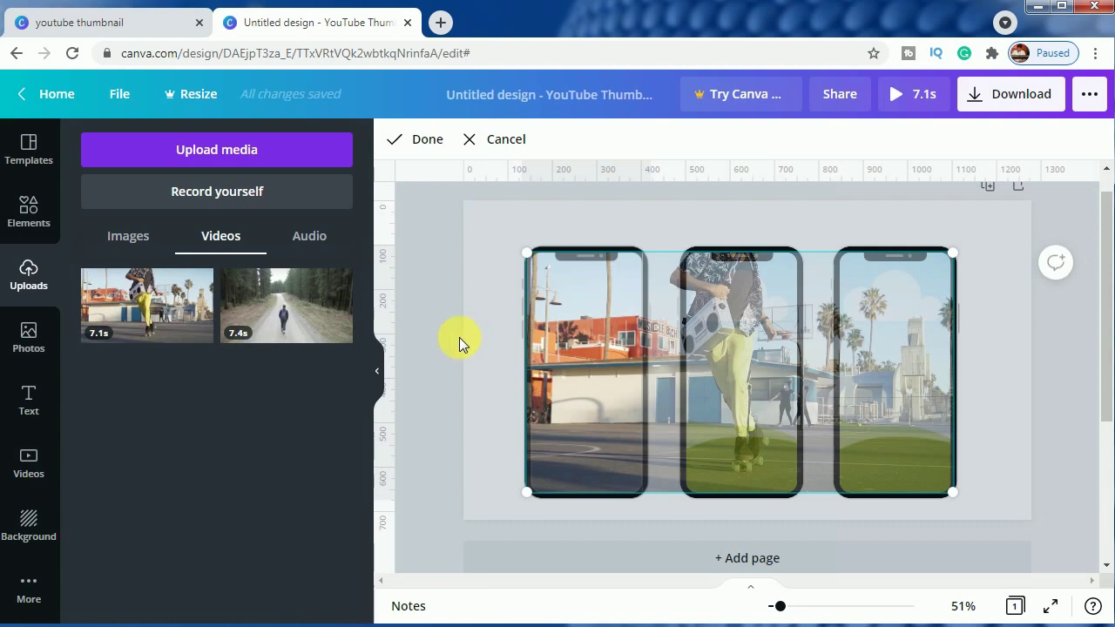
left_click(425, 320)
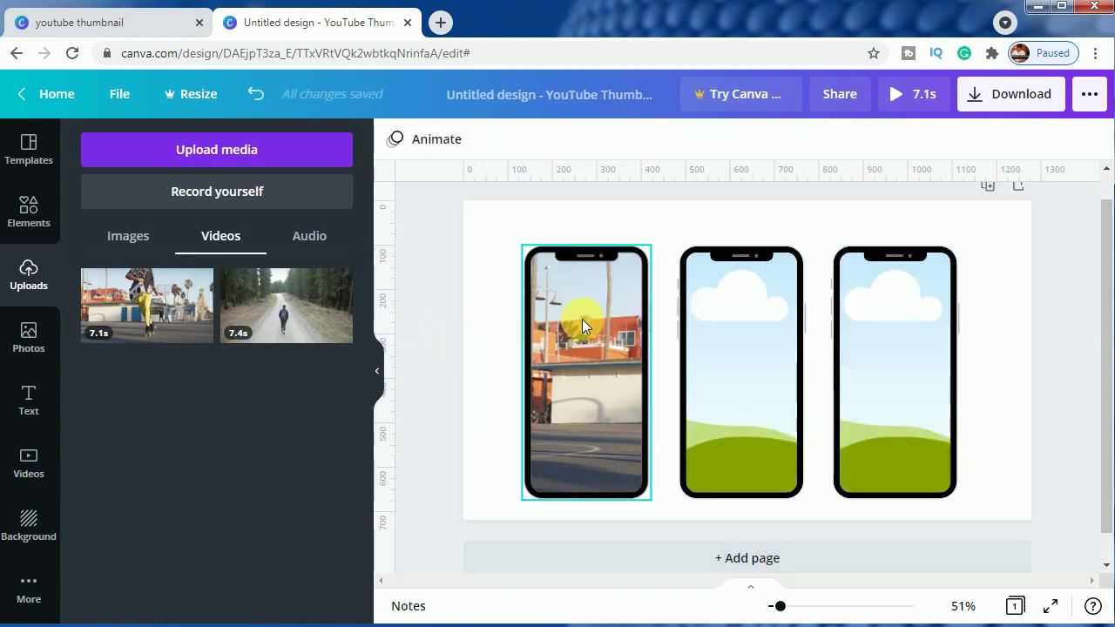
Drop the first uploaded video into the middle phone, positioned to show the skater with the boombox
left_click(164, 305)
left_click_drag(809, 273, 760, 293)
double_click(775, 315)
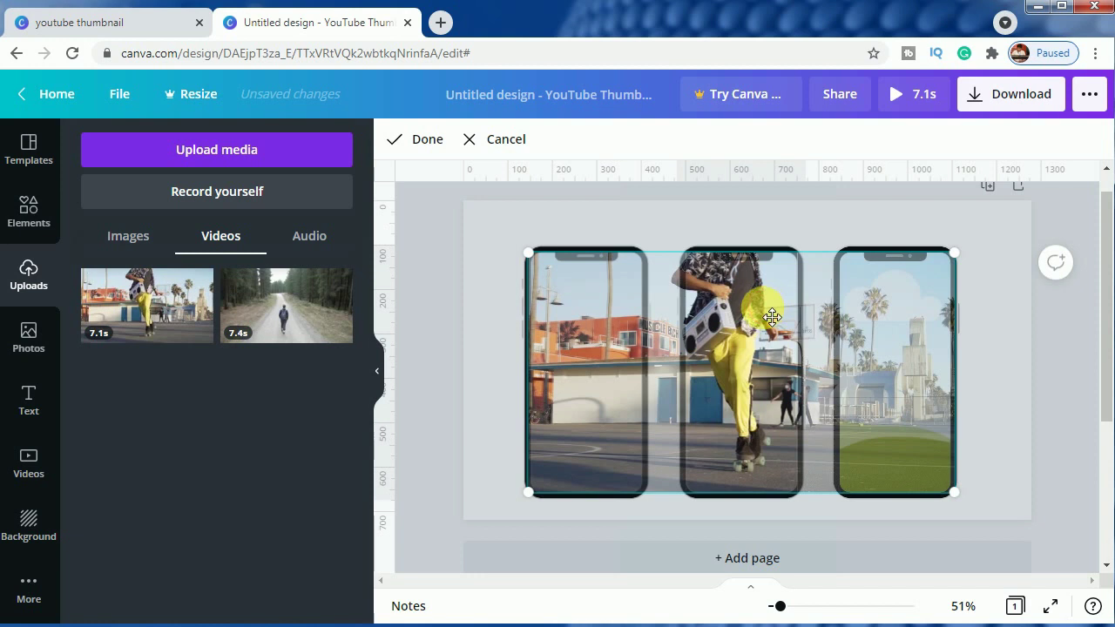
left_click_drag(773, 317, 766, 317)
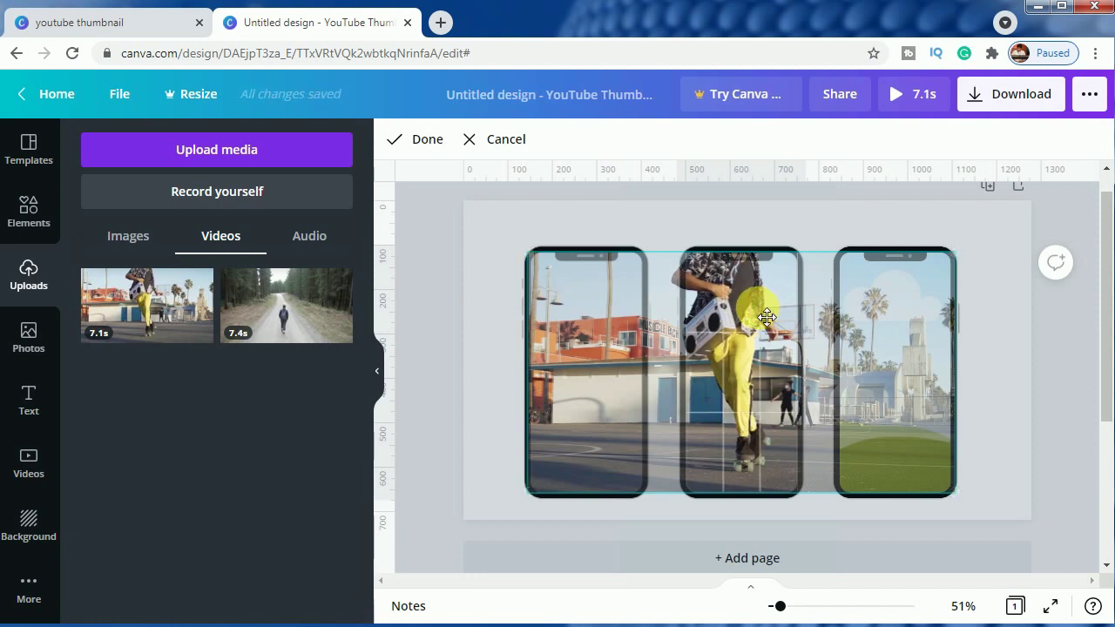
left_click(1086, 386)
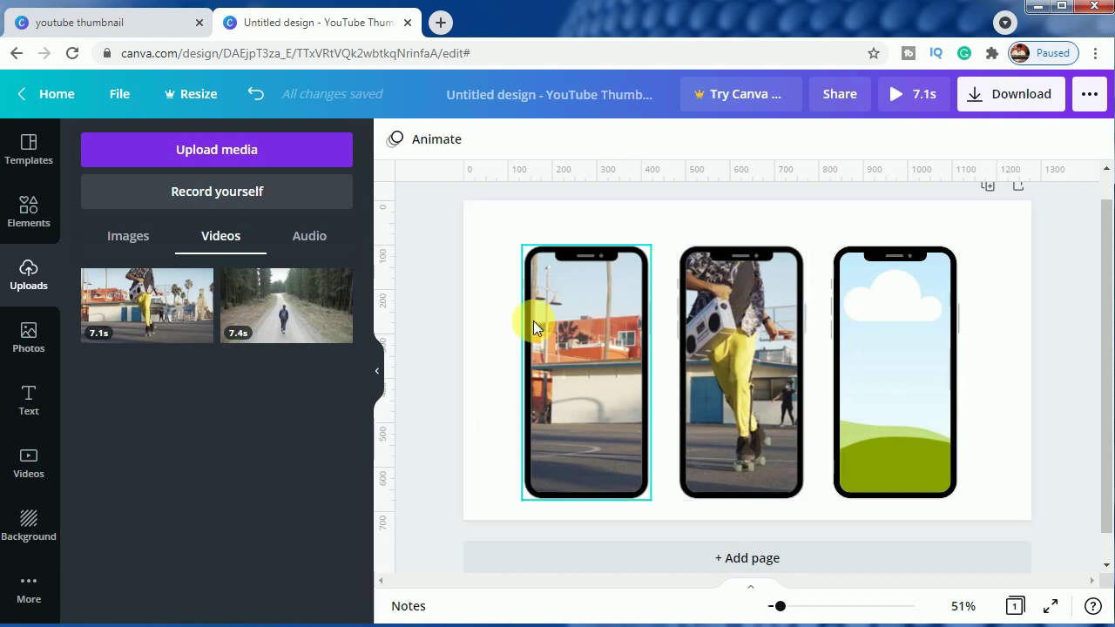
Drop the first uploaded video into the right phone and shift it to show the palm trees
left_click(153, 301)
left_click_drag(917, 284, 753, 318)
double_click(904, 303)
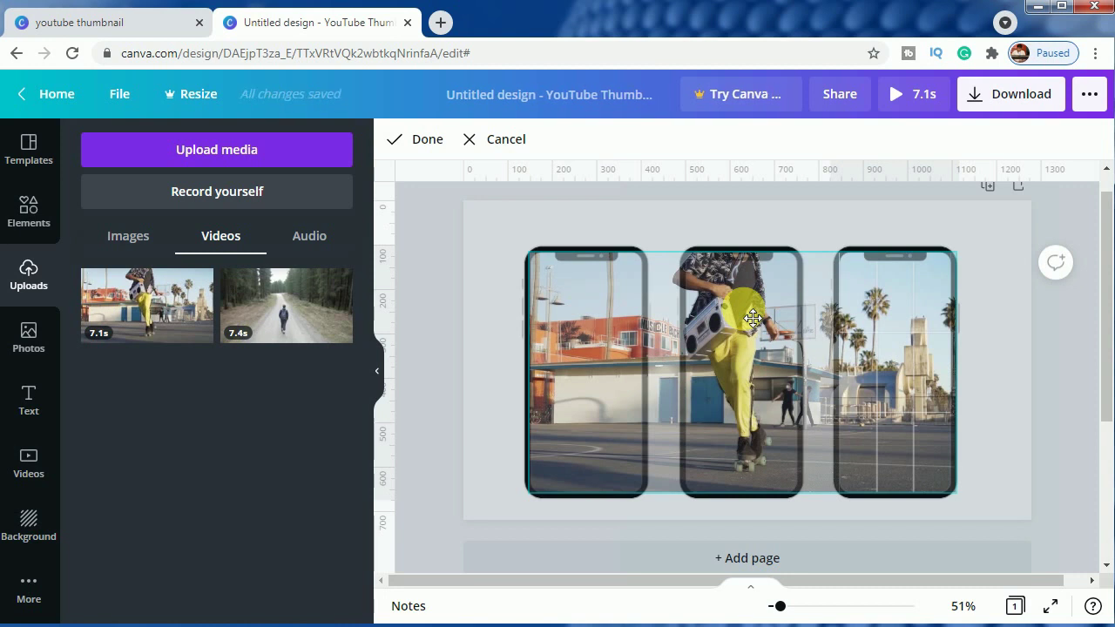
left_click_drag(753, 319, 751, 319)
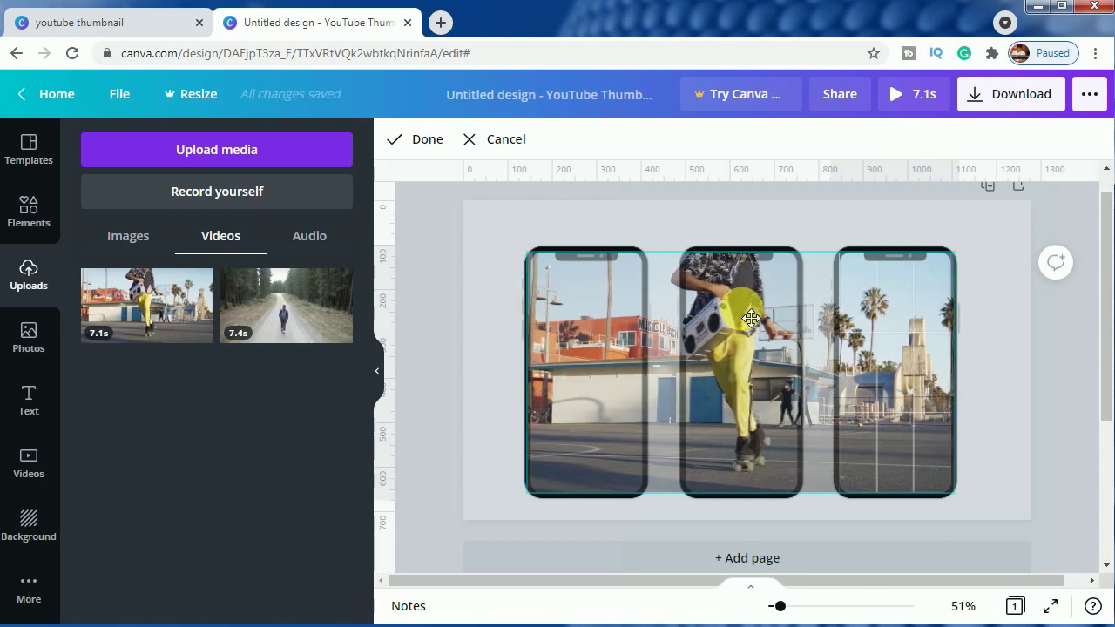
left_click(1088, 393)
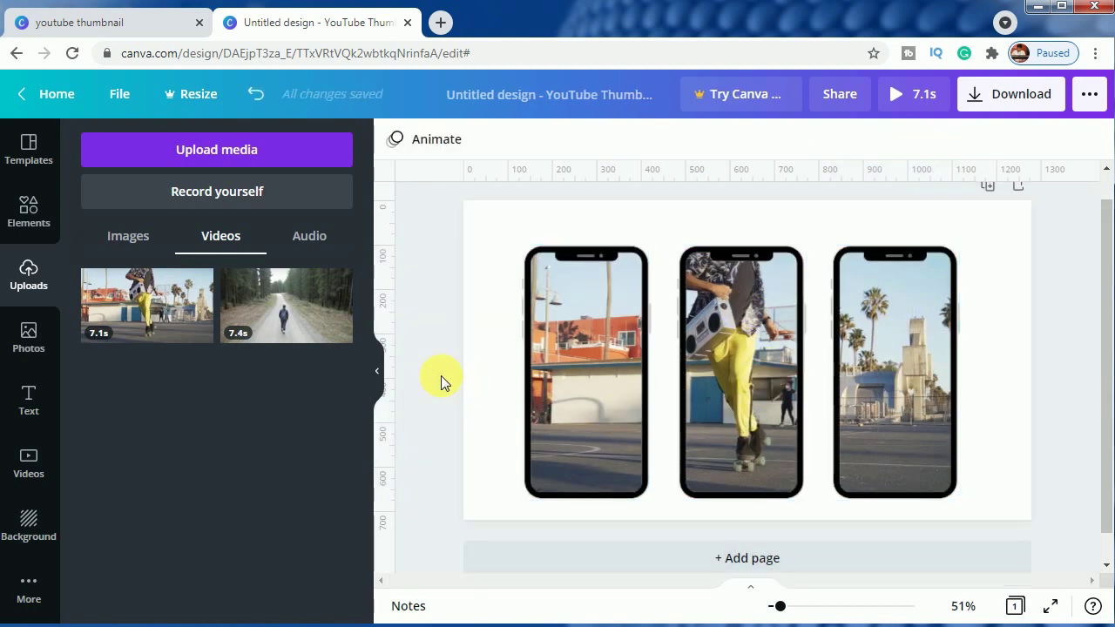
Apply the teal-to-blue gradient from the Background panel as the page background
left_click(39, 520)
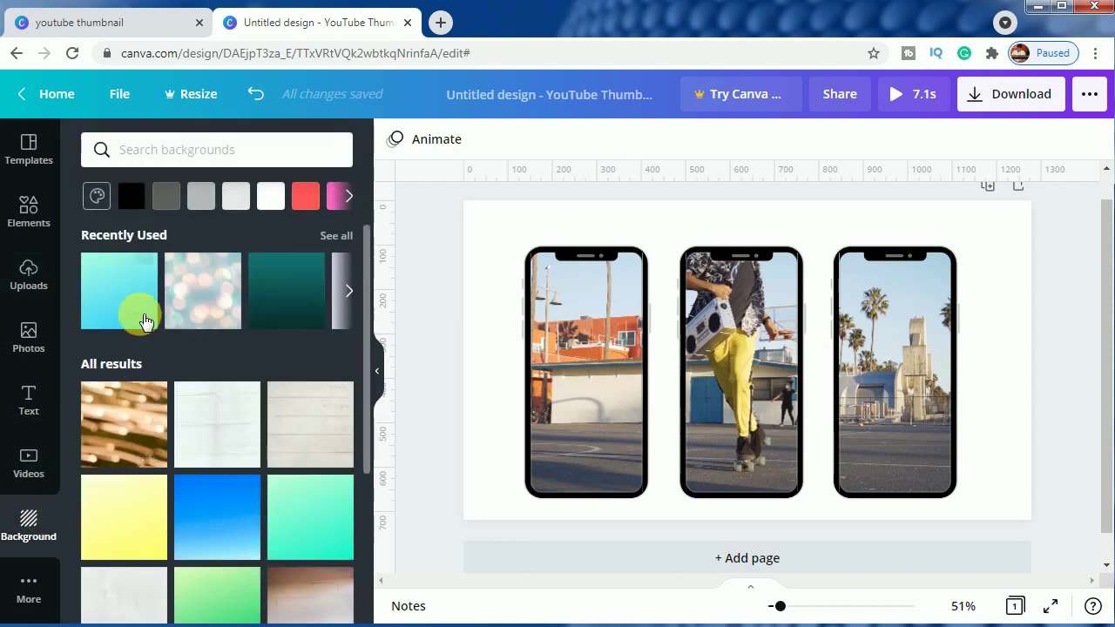
scroll(160, 426, "down", 2)
scroll(161, 440, "down", 3)
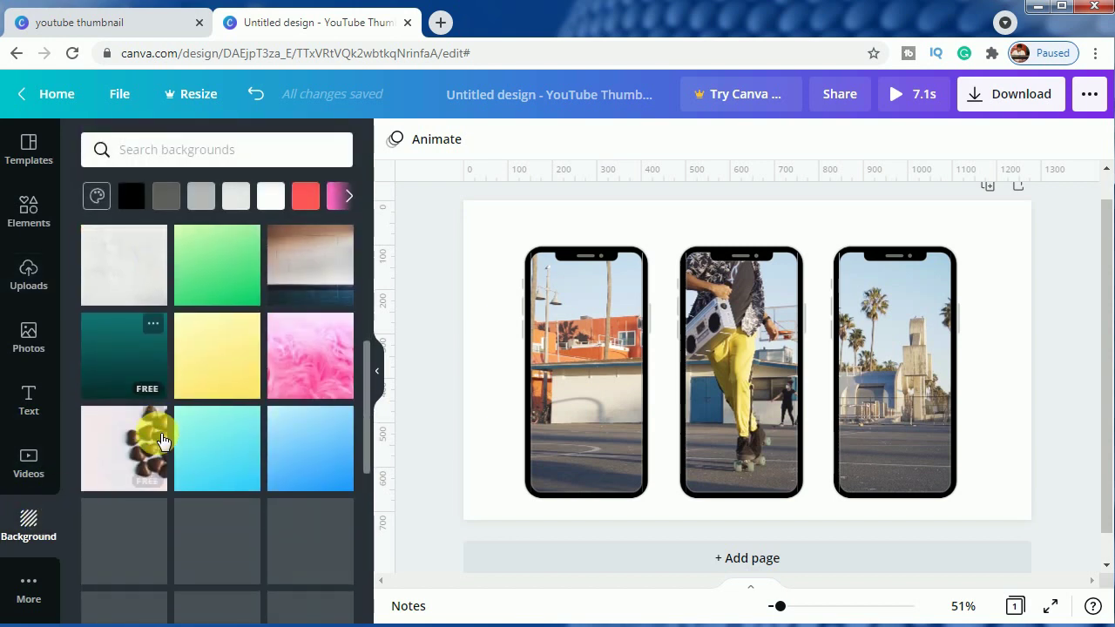
left_click(222, 367)
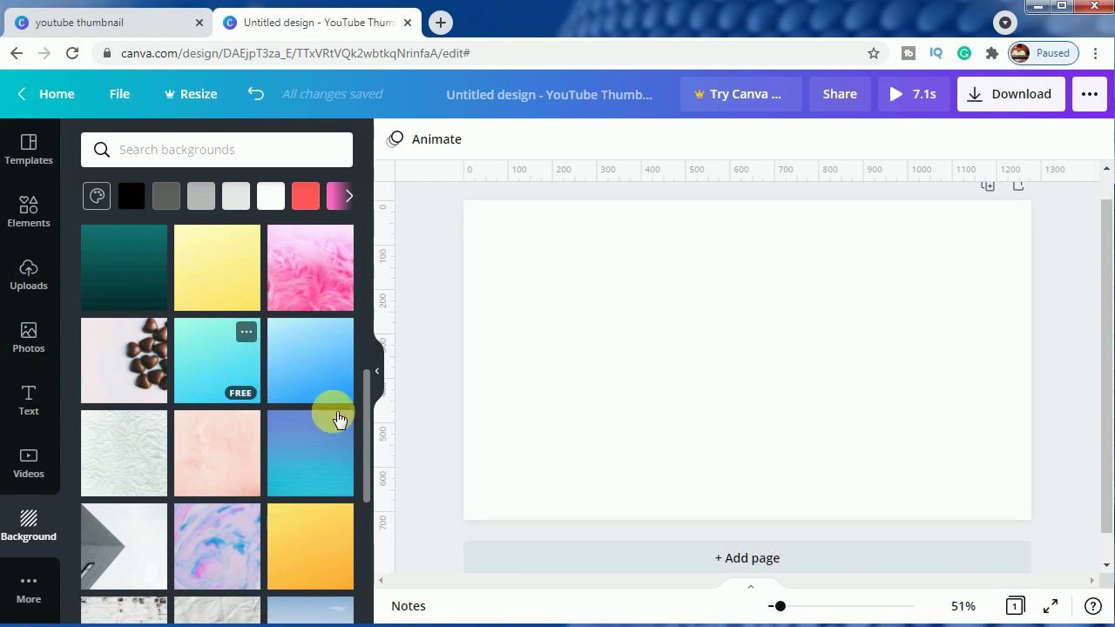
left_click(797, 186)
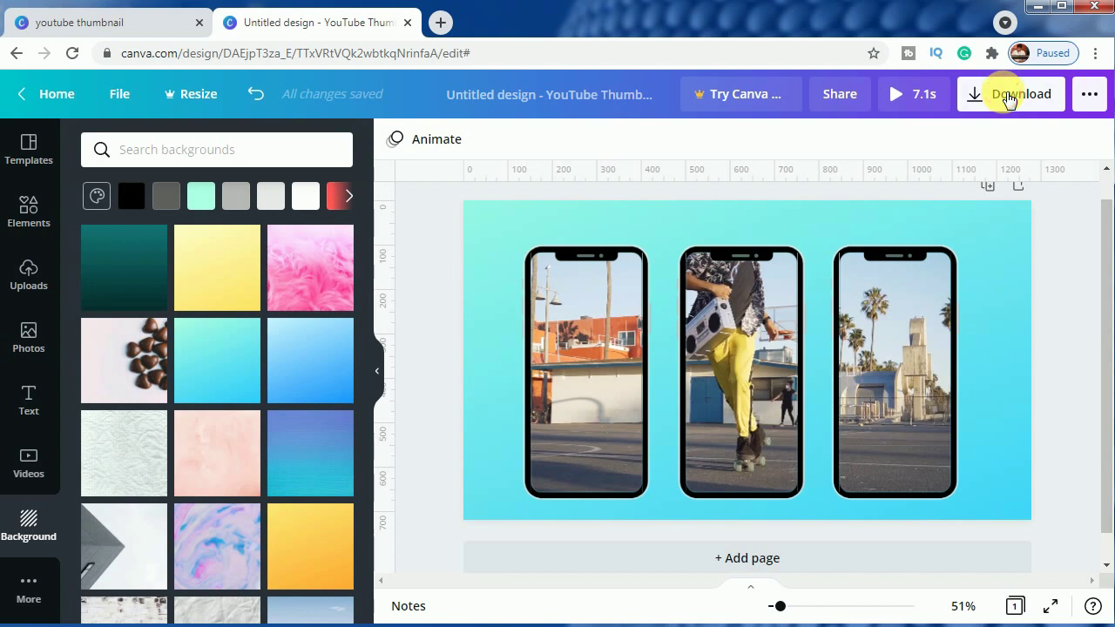
Download the design as an MP4 Video and open 'Untitled design (6).mp4'
left_click(1008, 97)
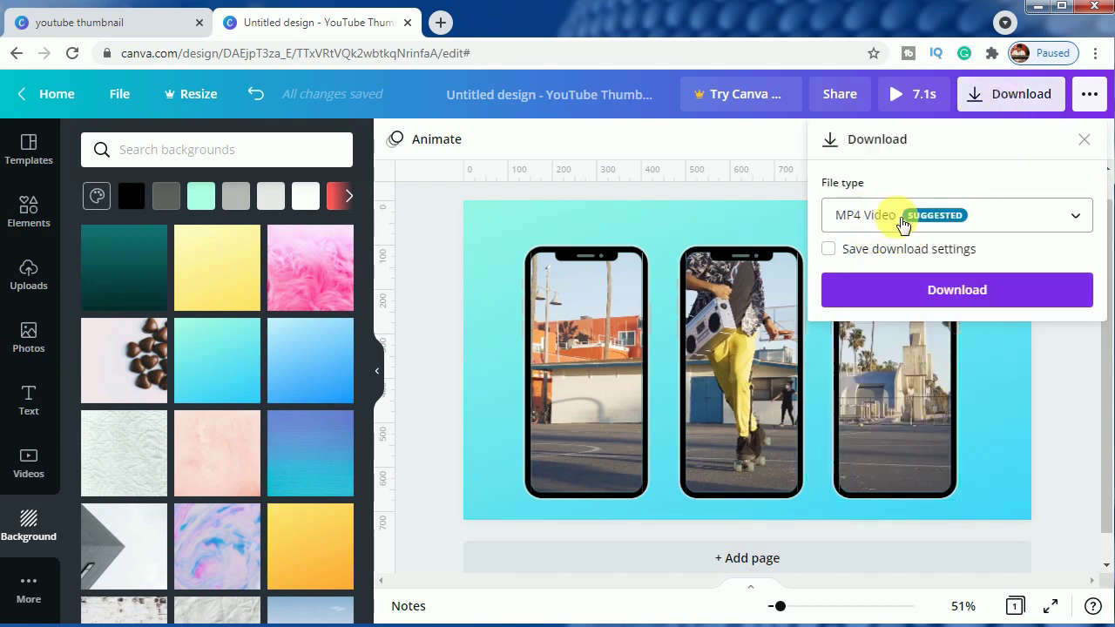
left_click(917, 292)
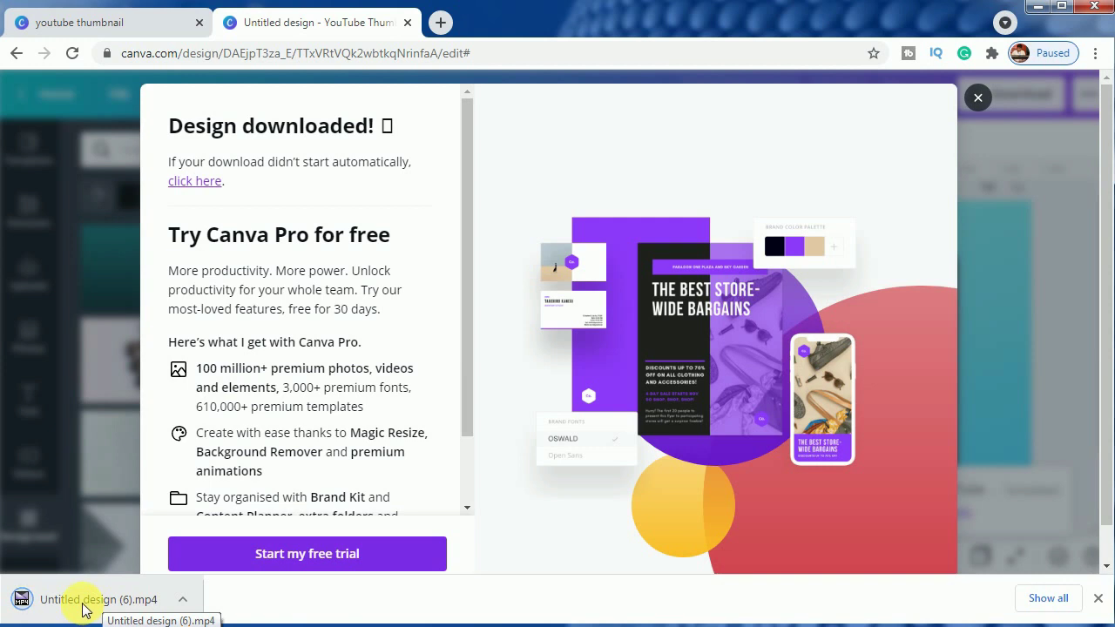
left_click(80, 601)
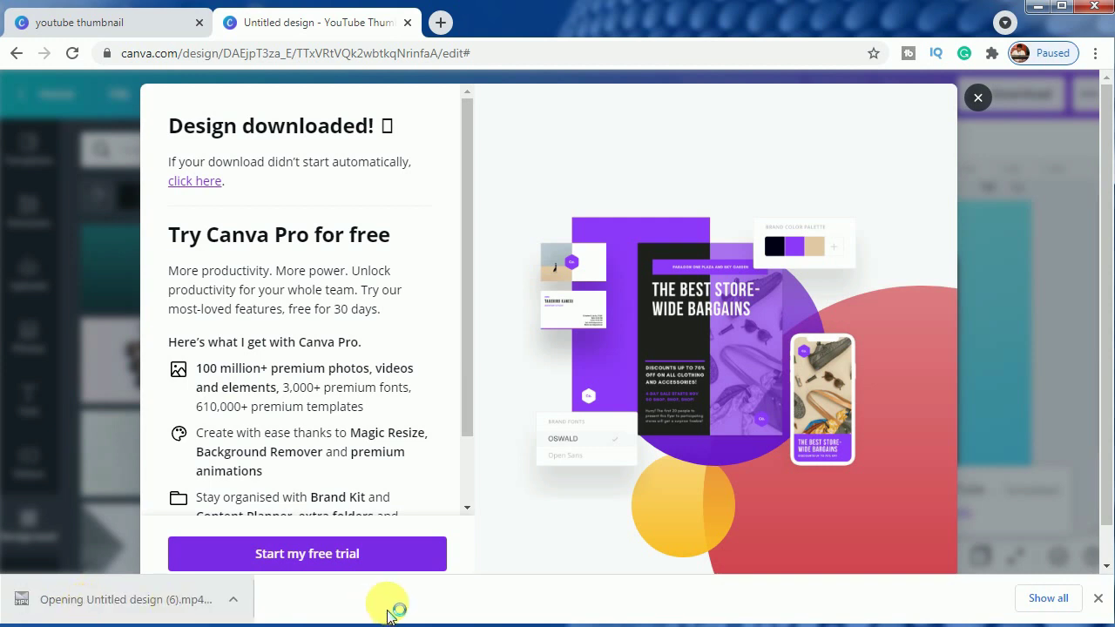